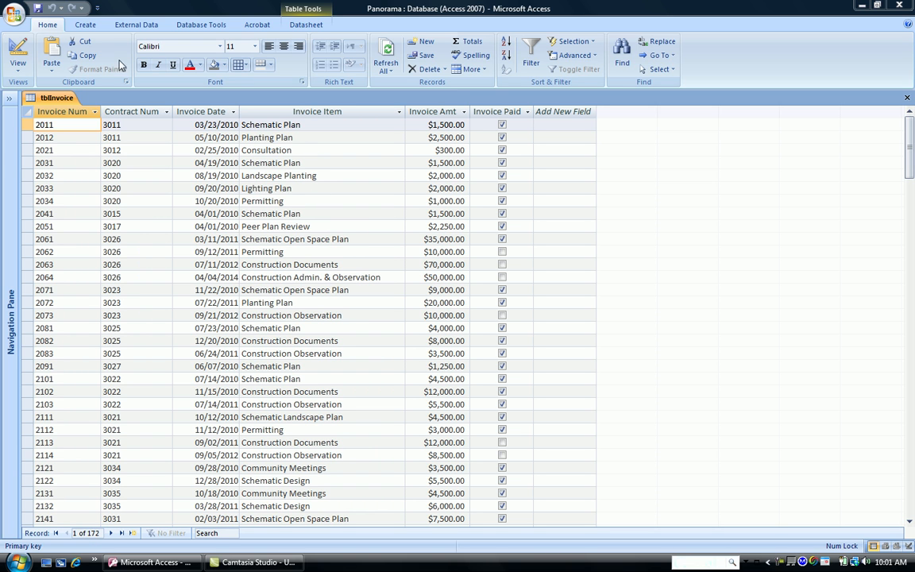
Create a form from the tblInvoice table and open it in Design View.
left_click(82, 26)
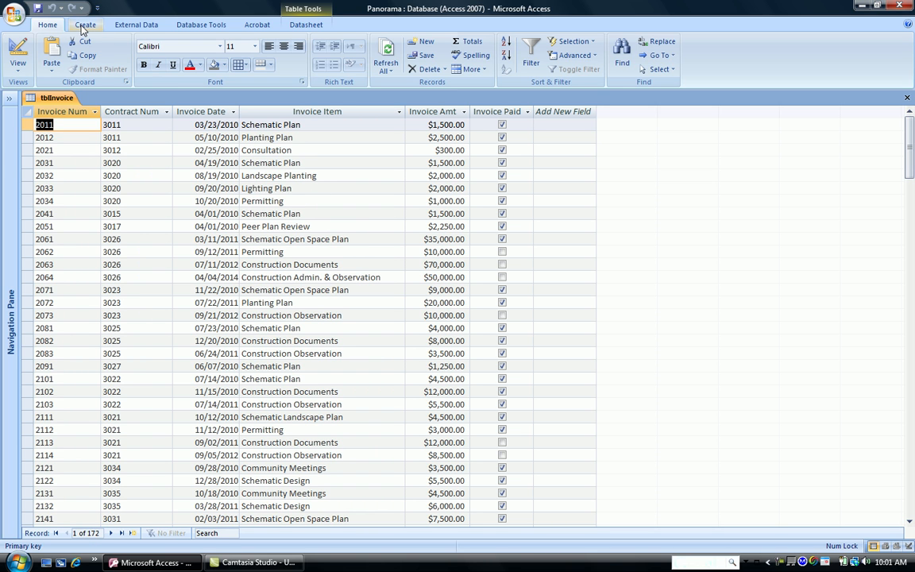
left_click(82, 26)
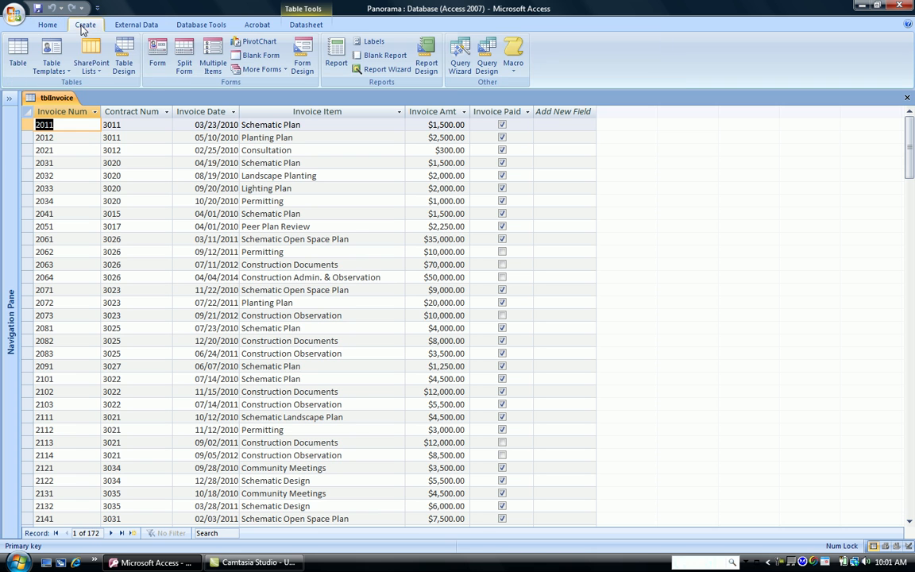
left_click(156, 72)
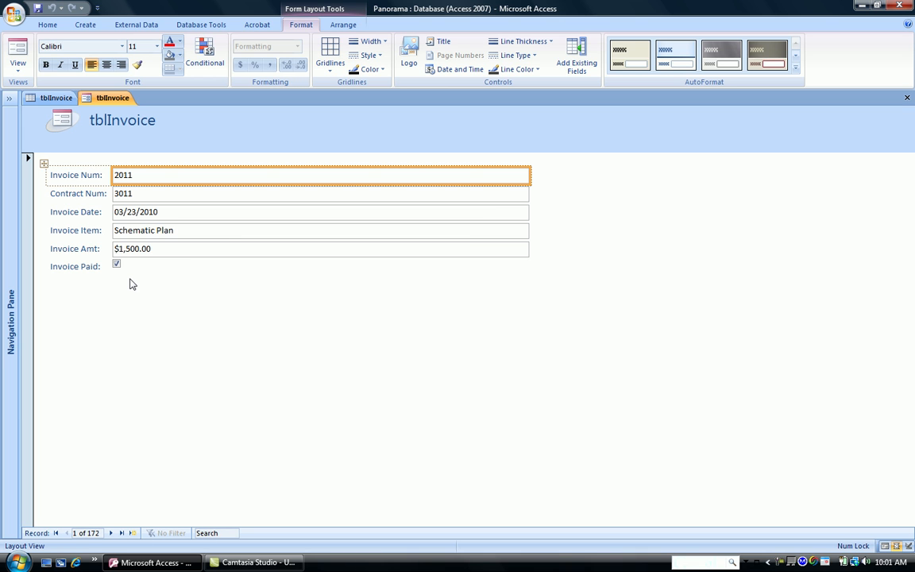
left_click(19, 74)
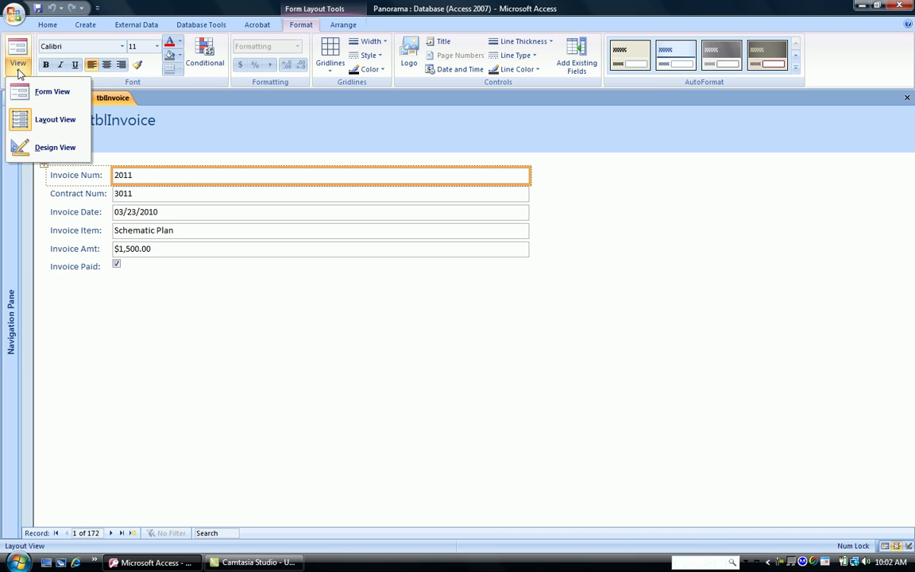
left_click(41, 150)
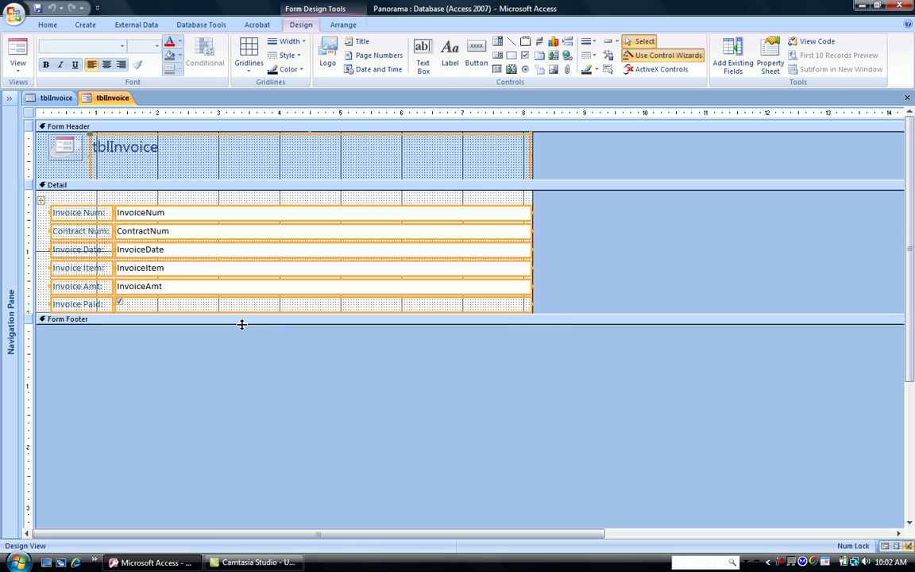
Expand the form footer to about 2.3 inches high and draw a text box about 5.96 by 0.97 inches in it.
left_click_drag(242, 324, 293, 467)
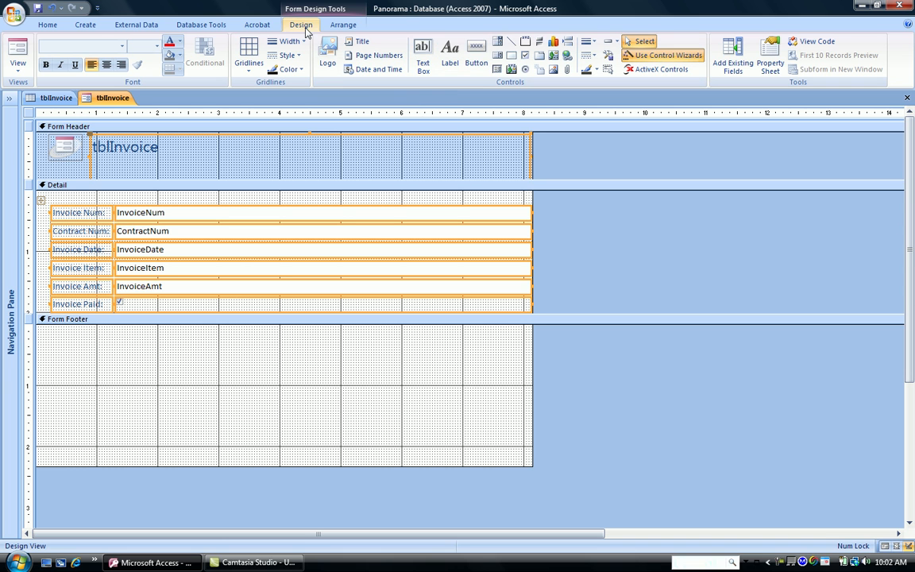
left_click(425, 57)
left_click_drag(80, 358, 442, 412)
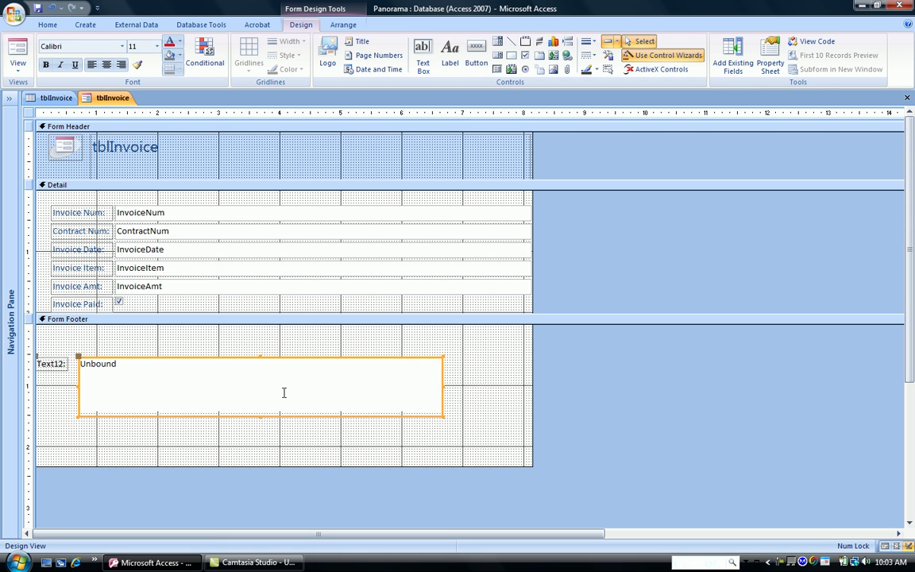
Name the footer text box "txtTotoal of all Invoices" and set its datasheet caption to "TotalInvoices".
left_click(770, 64)
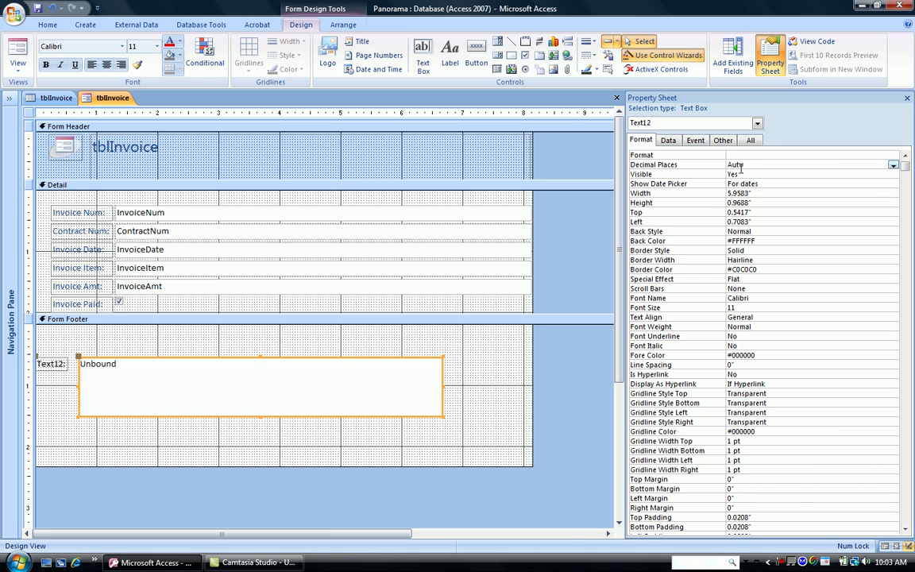
left_click(723, 141)
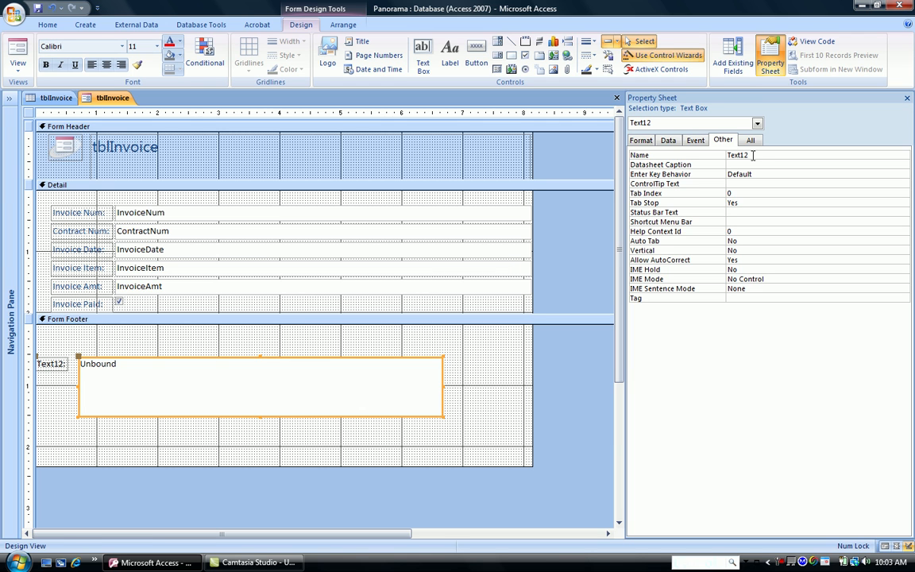
double_click(754, 155)
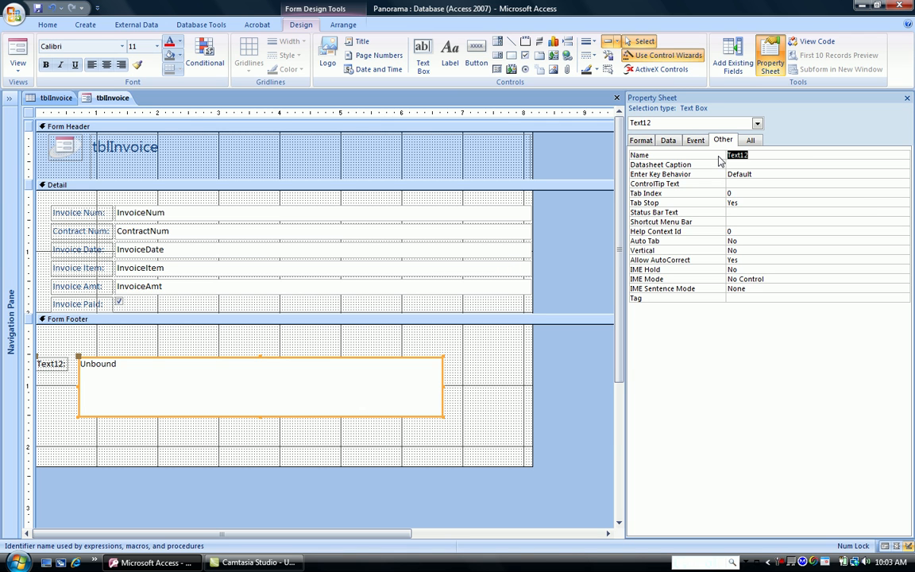
type("txt")
type("Totoal of all Invoices")
key("Tab")
left_click(751, 140)
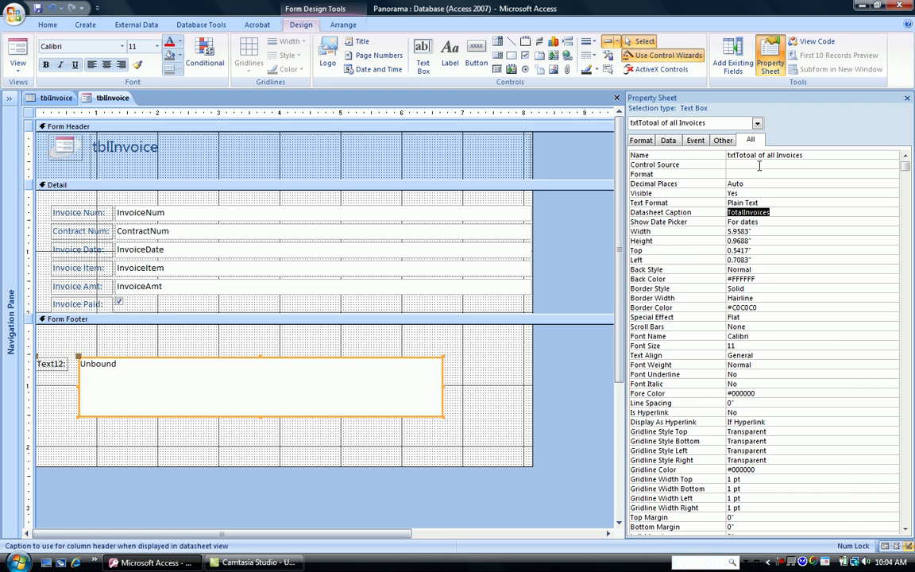
Set the footer text box's control source to =Sum([InvoiceAmt]) and check the result in Form View.
left_click(668, 140)
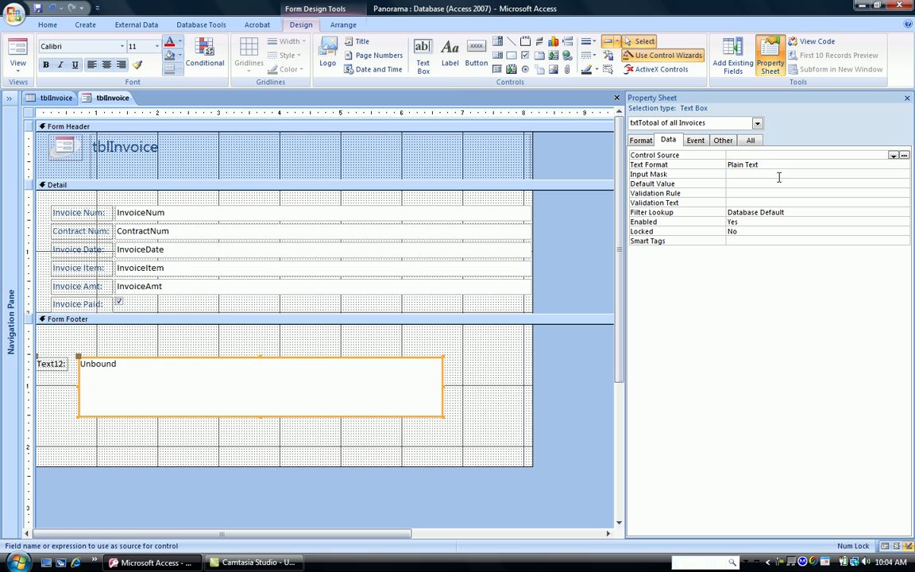
type("=Sum(")
type("[InvoiceAmt])")
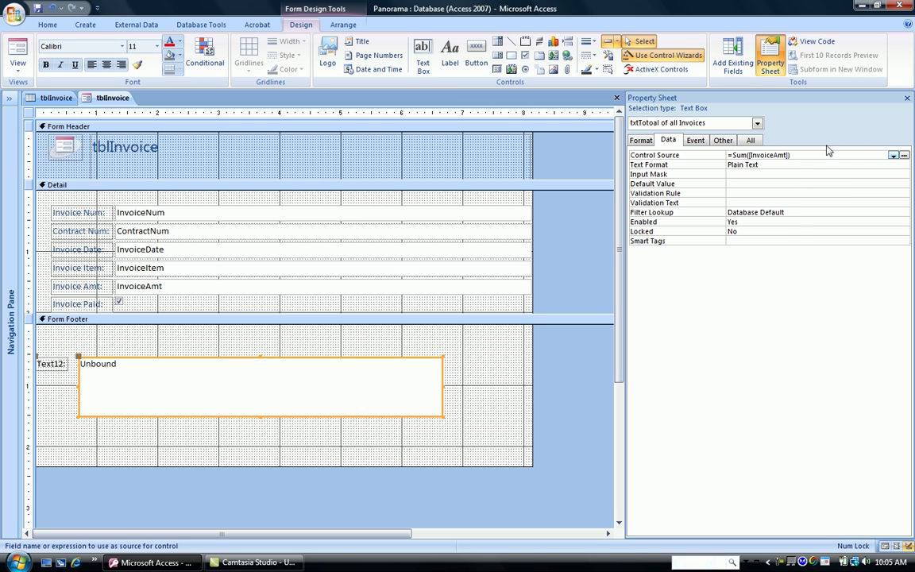
left_click(17, 49)
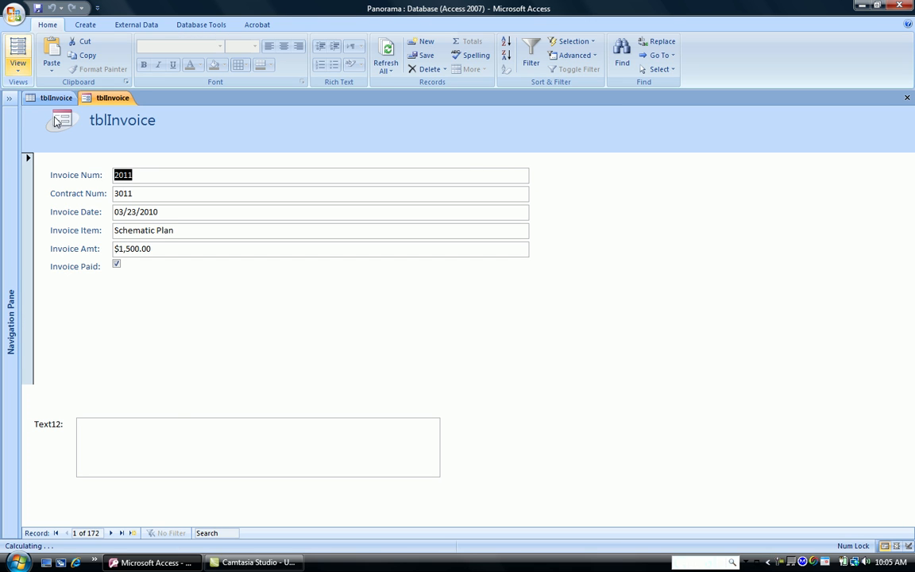
left_click(145, 438)
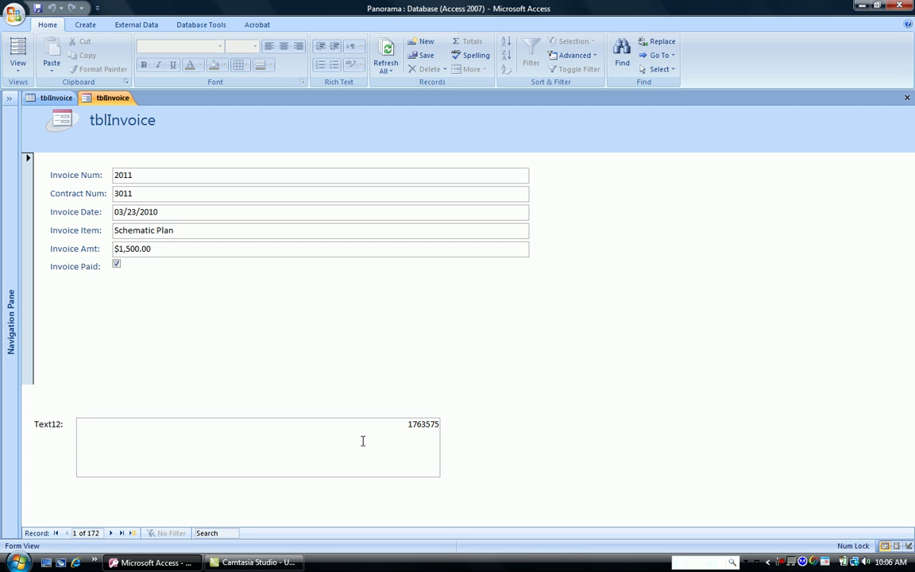
Format the invoice sum text box as Currency with 0 decimal places and check it in Form View.
left_click(17, 56)
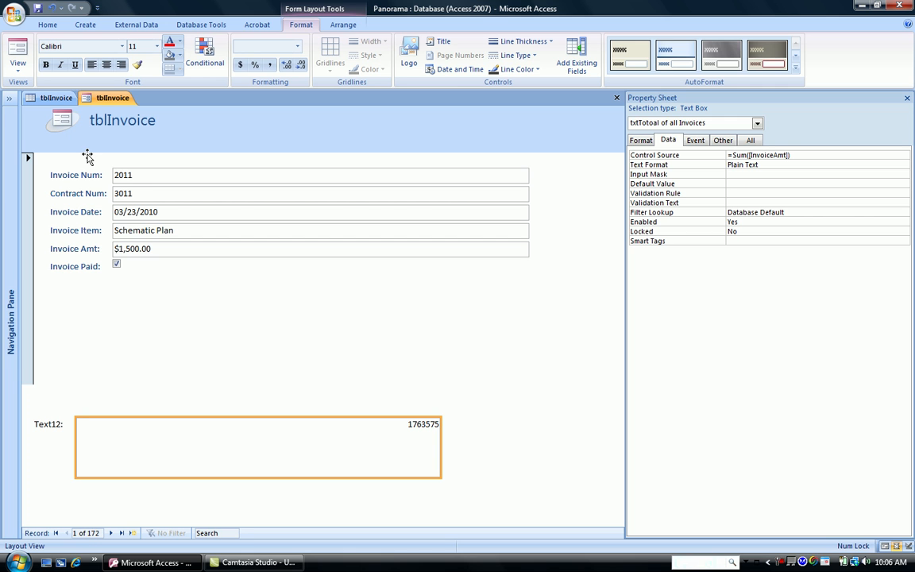
left_click(640, 140)
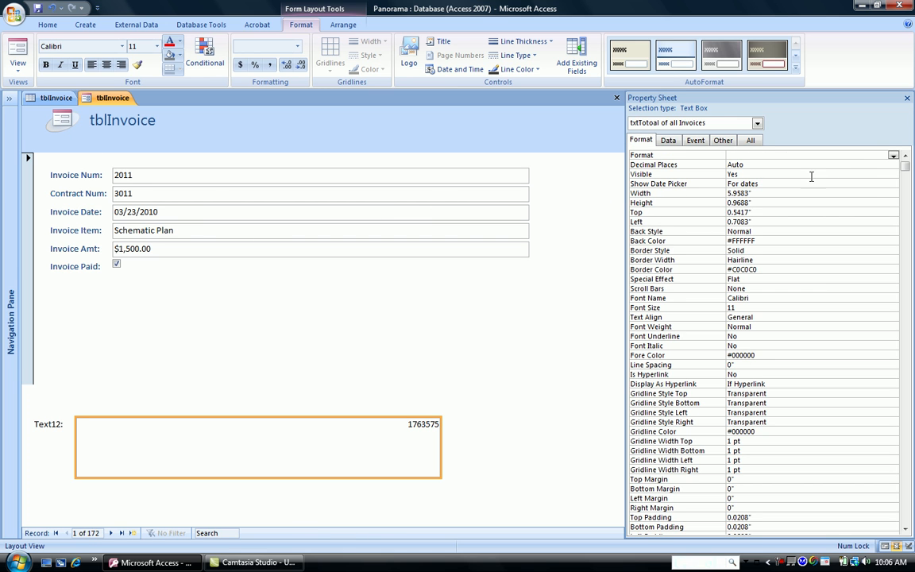
left_click(862, 156)
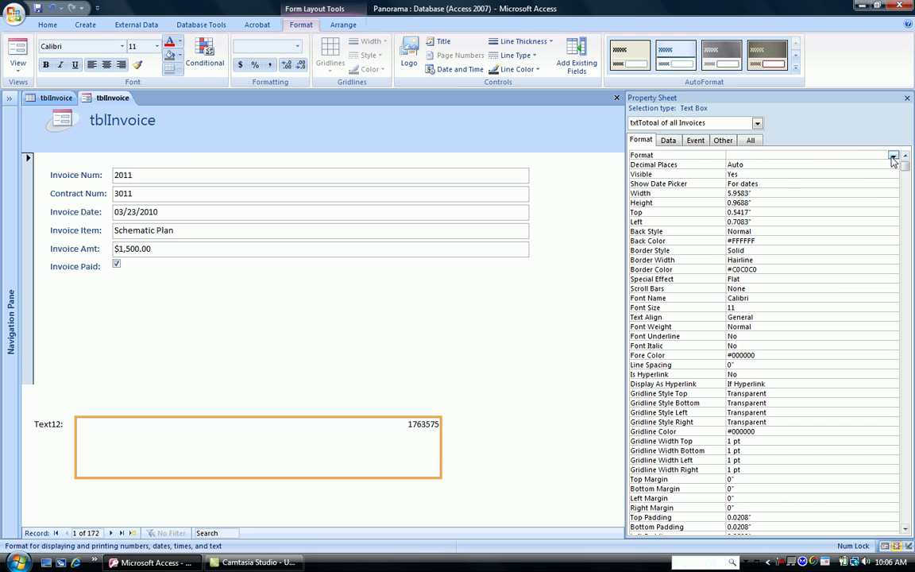
left_click(893, 155)
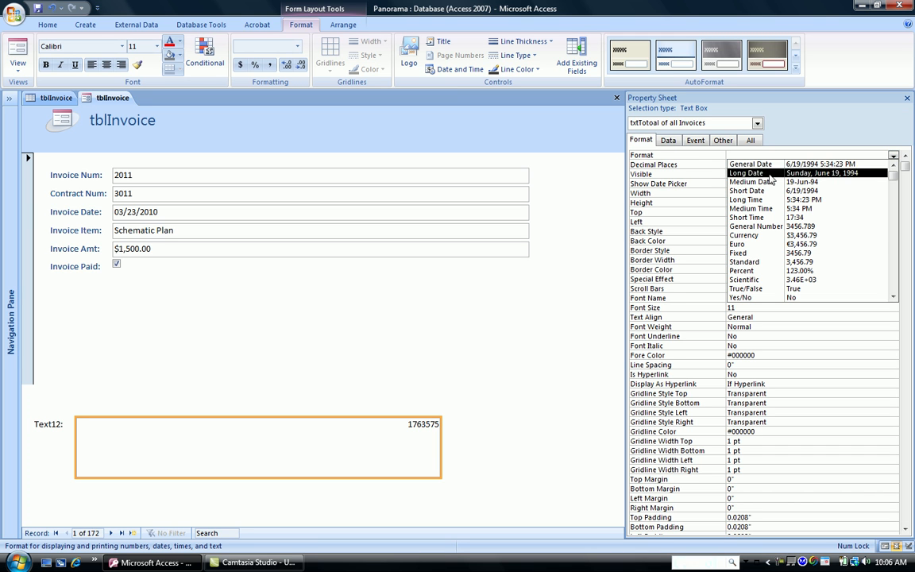
left_click(755, 235)
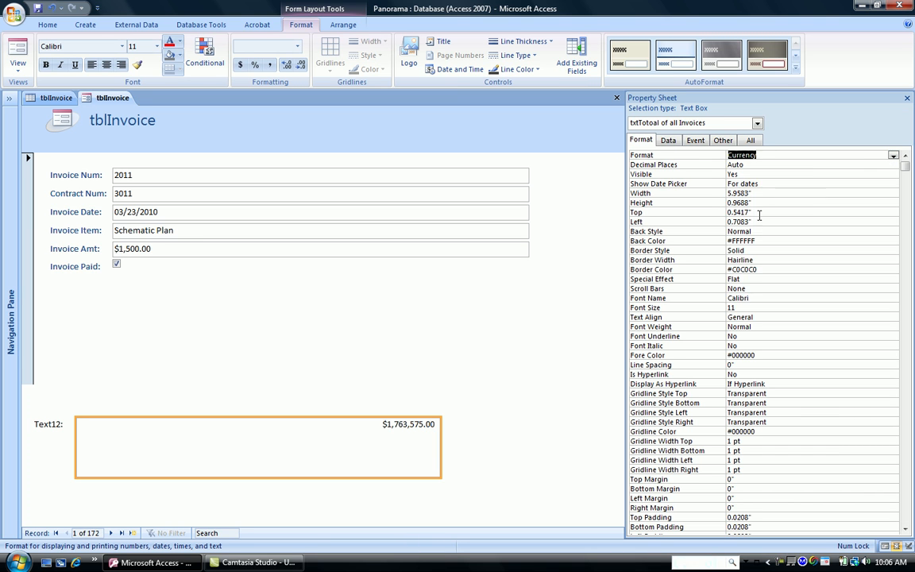
left_click(882, 165)
left_click(894, 164)
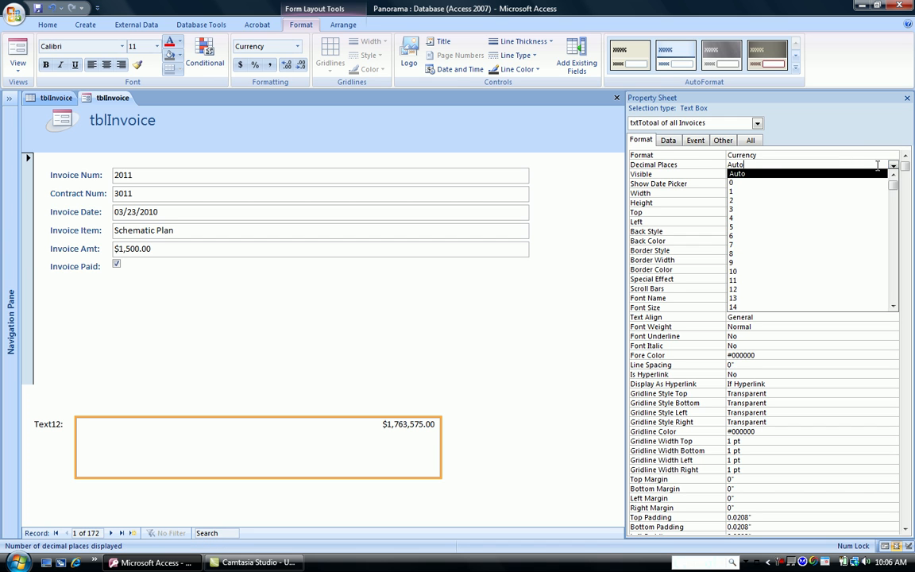
left_click(833, 190)
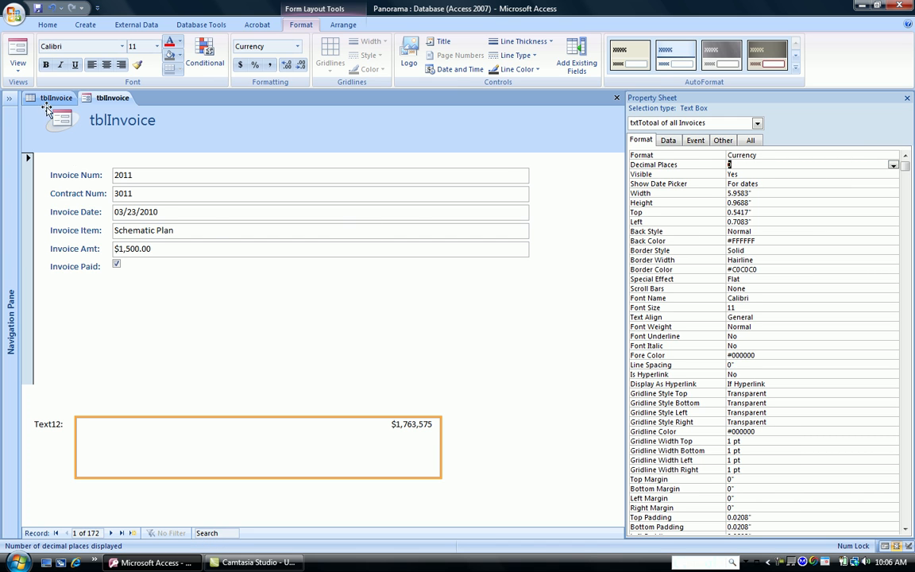
left_click(19, 51)
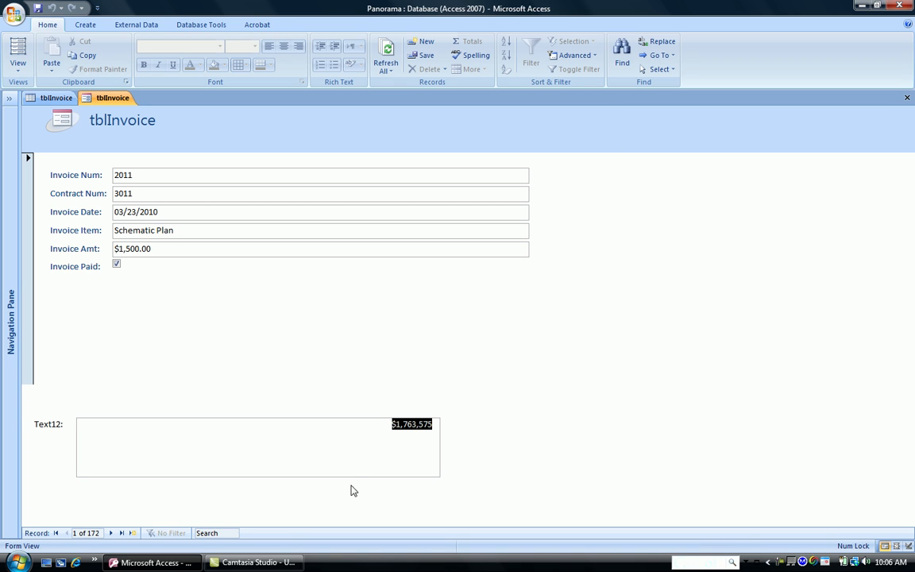
left_click(357, 445)
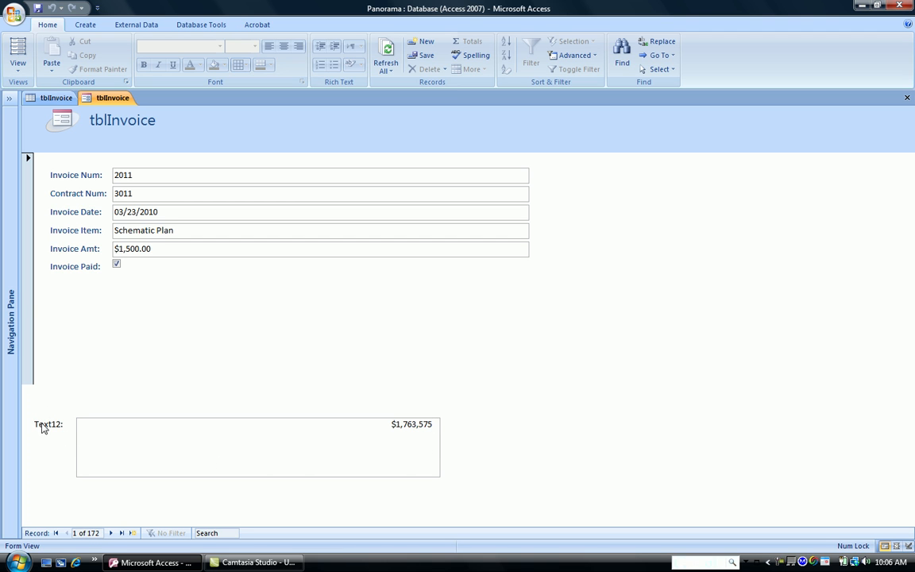
In Design View, set the footer label's caption to "Totoal of all Invoices" and check it in Form View.
left_click(18, 45)
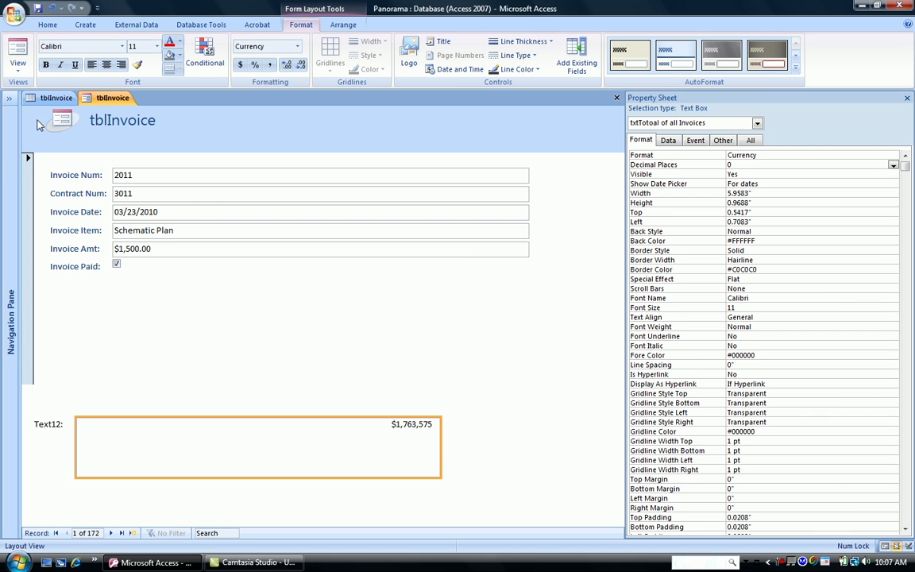
left_click(18, 66)
left_click(34, 154)
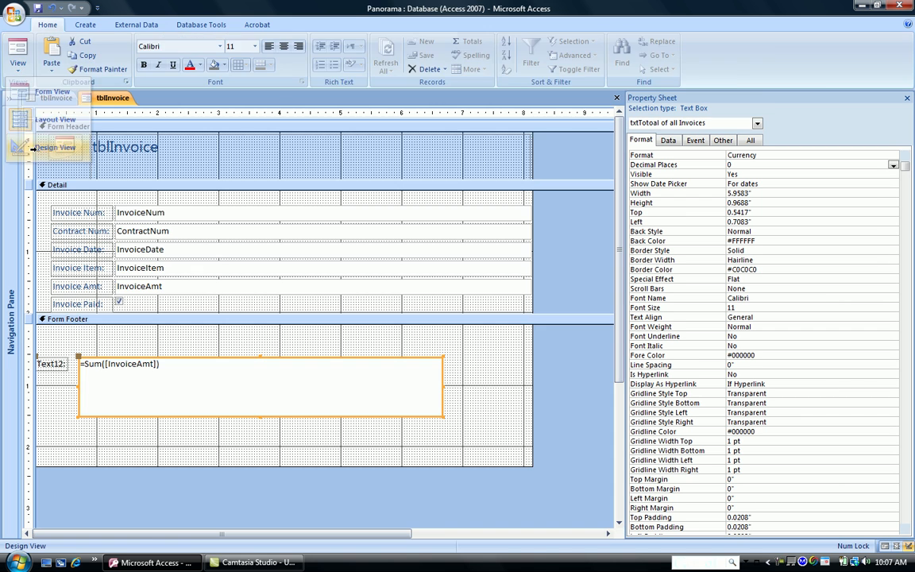
left_click(53, 368)
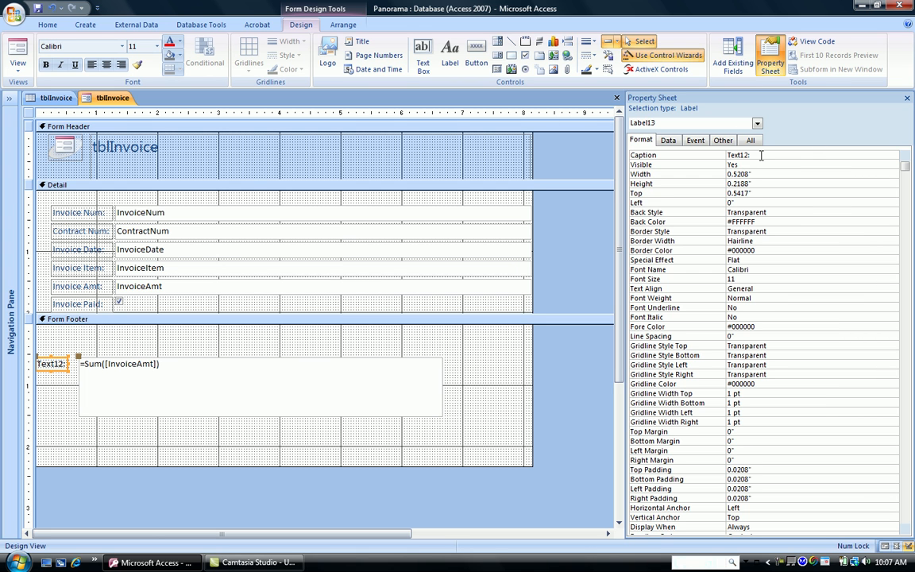
left_click_drag(757, 155, 728, 154)
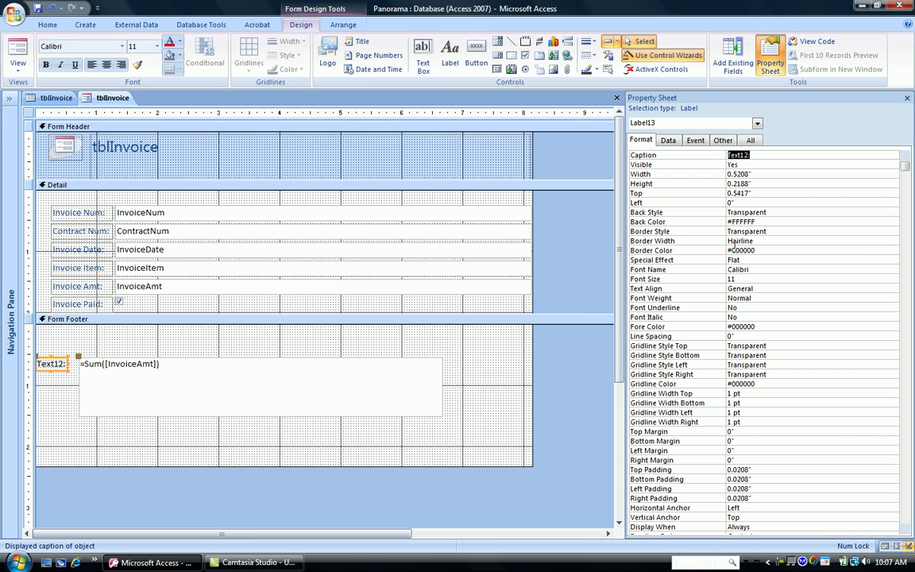
type("Totoal of all Invoices")
left_click(17, 54)
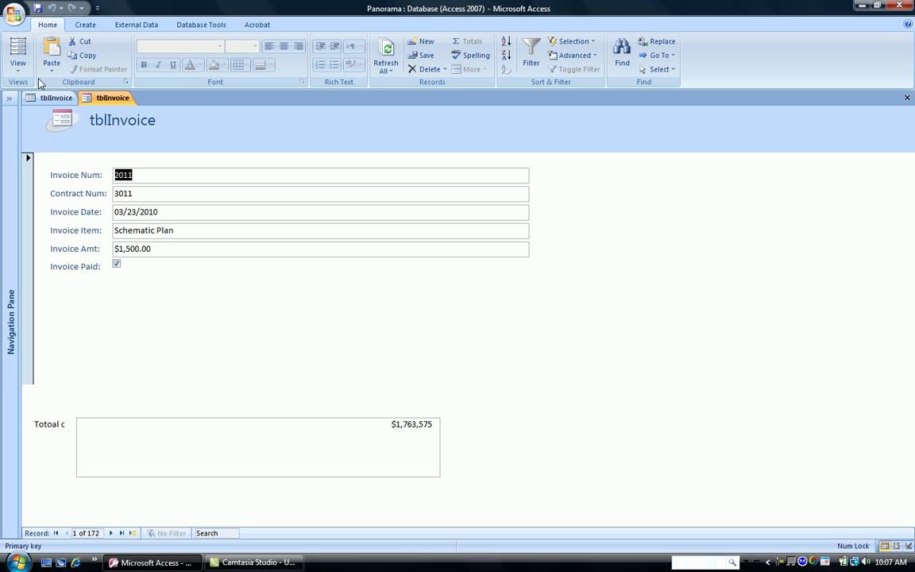
Return to Design View and correct the footer label's caption to "Total of all Invoices".
left_click(17, 65)
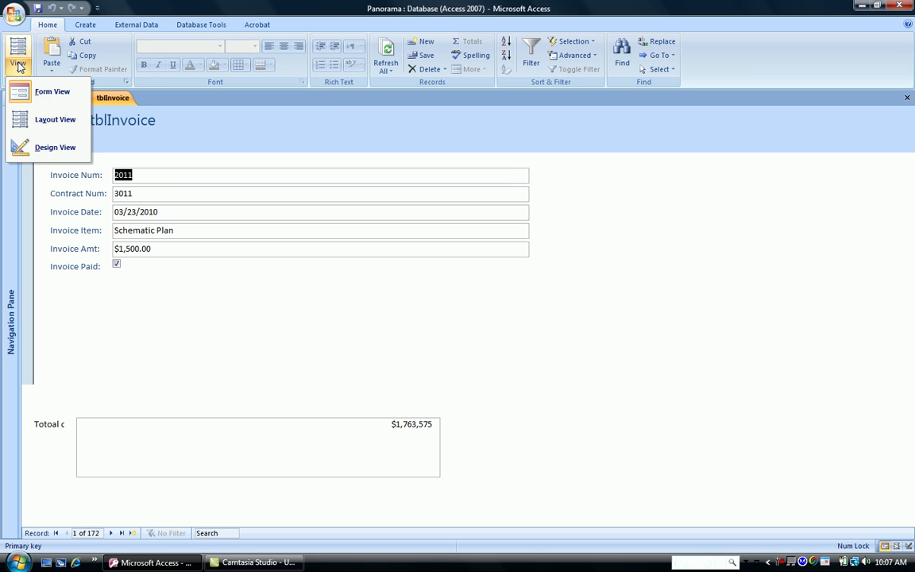
left_click(39, 144)
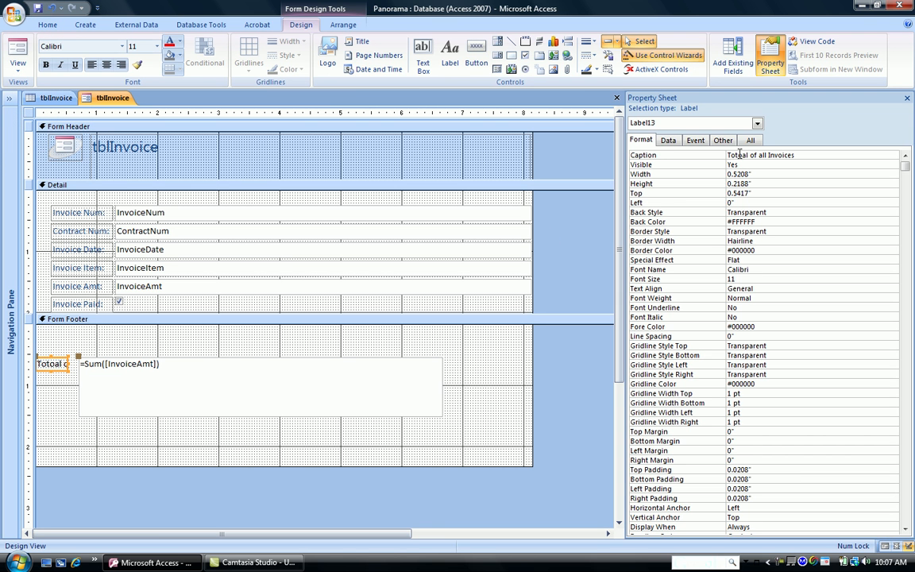
key("BackSpace")
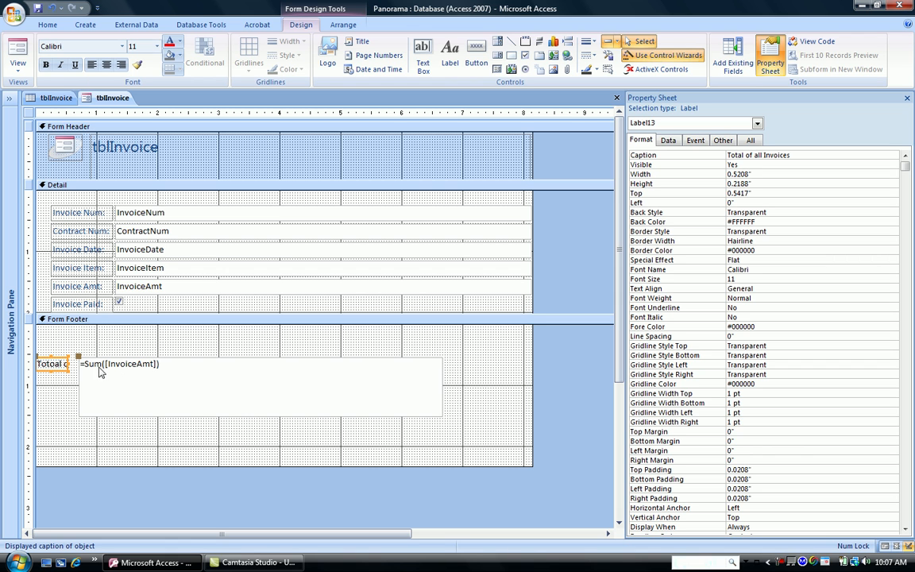
Move the sum text box farther from its label and widen the label to about 1.75 inches, checking the layout in Form View.
left_click_drag(79, 358, 159, 361)
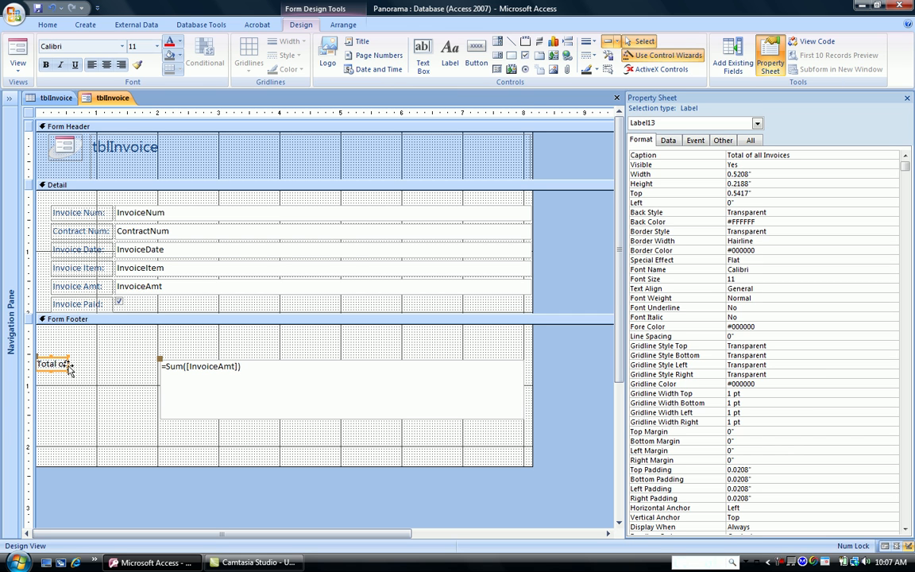
left_click_drag(70, 368, 101, 366)
left_click_drag(77, 368, 151, 375)
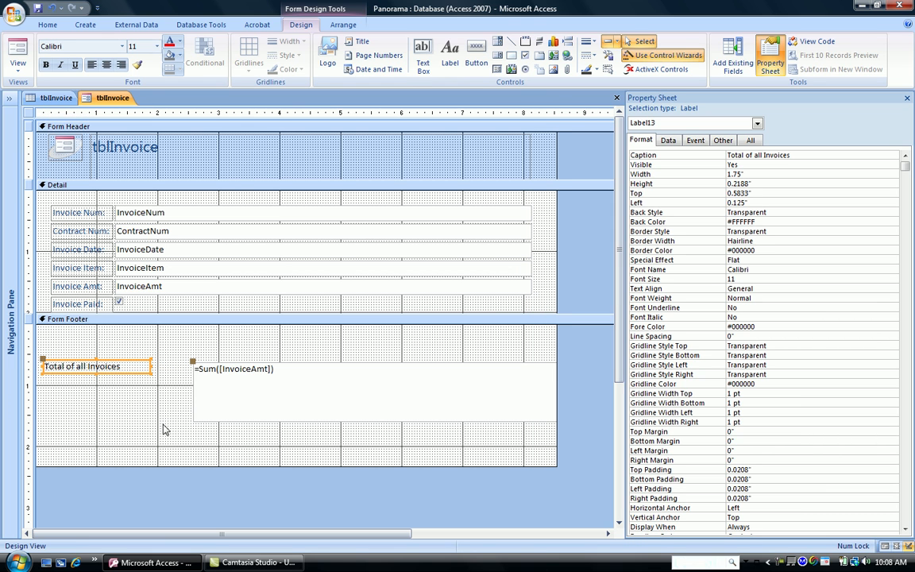
left_click(17, 52)
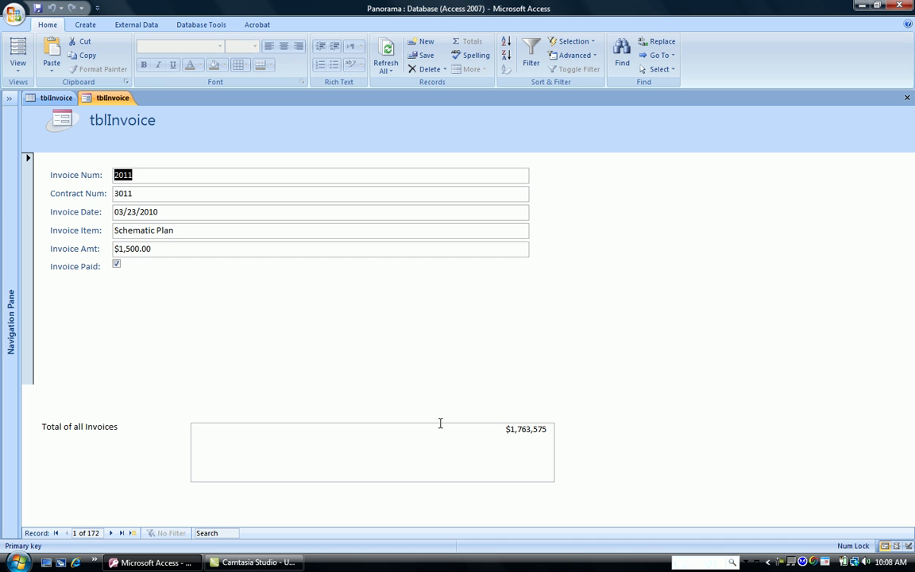
Go to the tblInvoice table's datasheet and add a Total row below its last record.
left_click(19, 52)
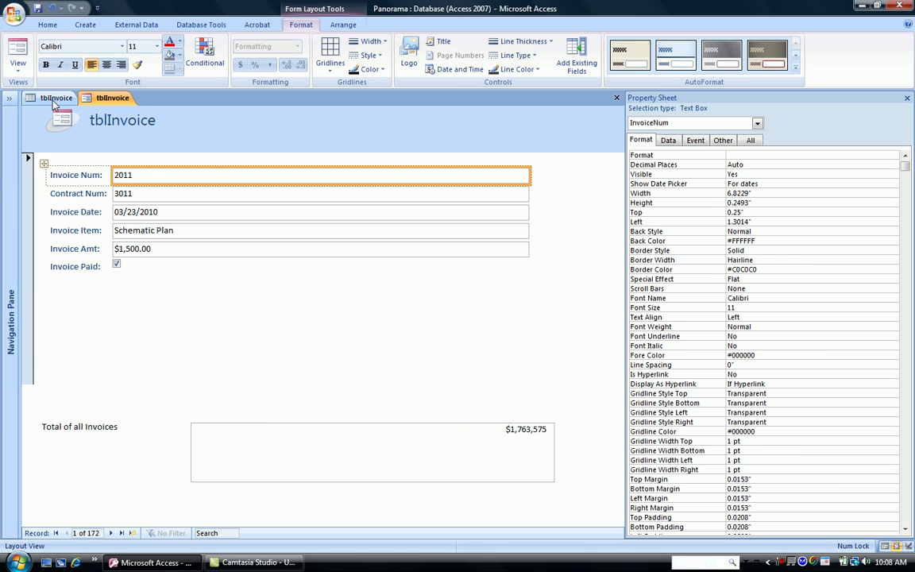
left_click(54, 100)
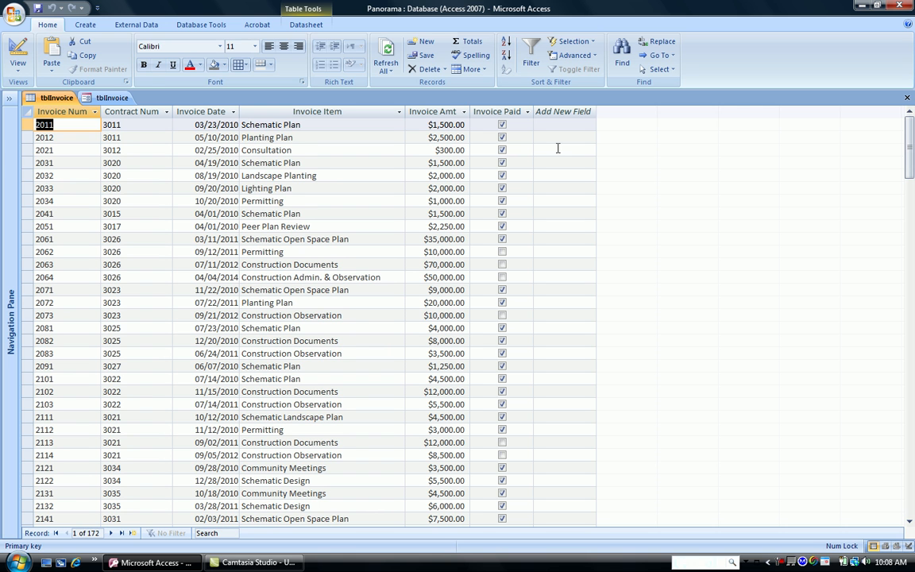
left_click_drag(910, 155, 906, 468)
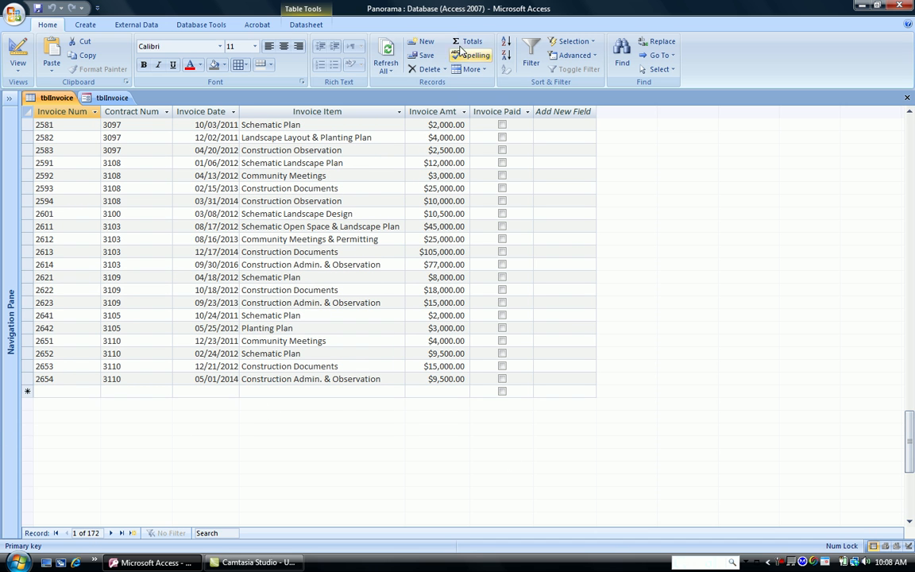
left_click(464, 45)
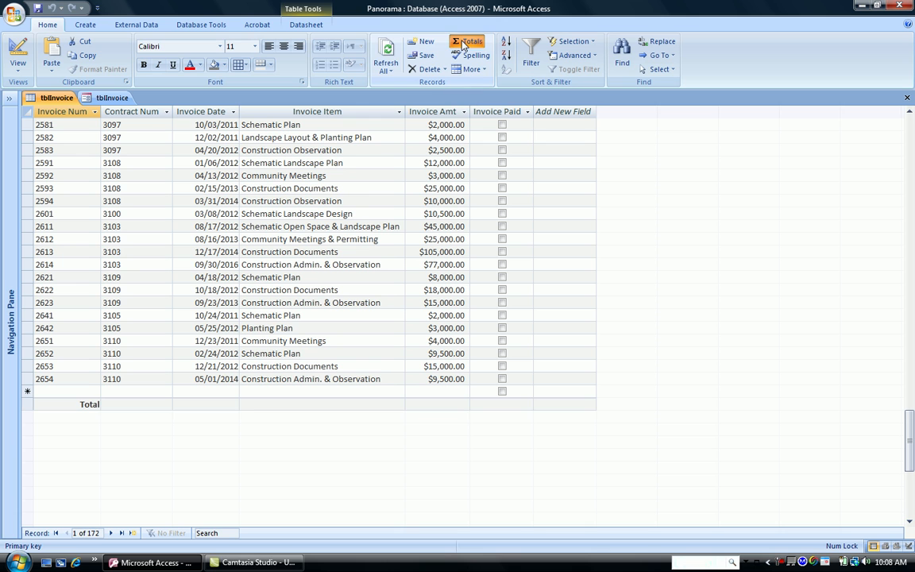
Set the Total row of the Invoice Amt column to Sum and widen that column so the full amount fits.
left_click(436, 405)
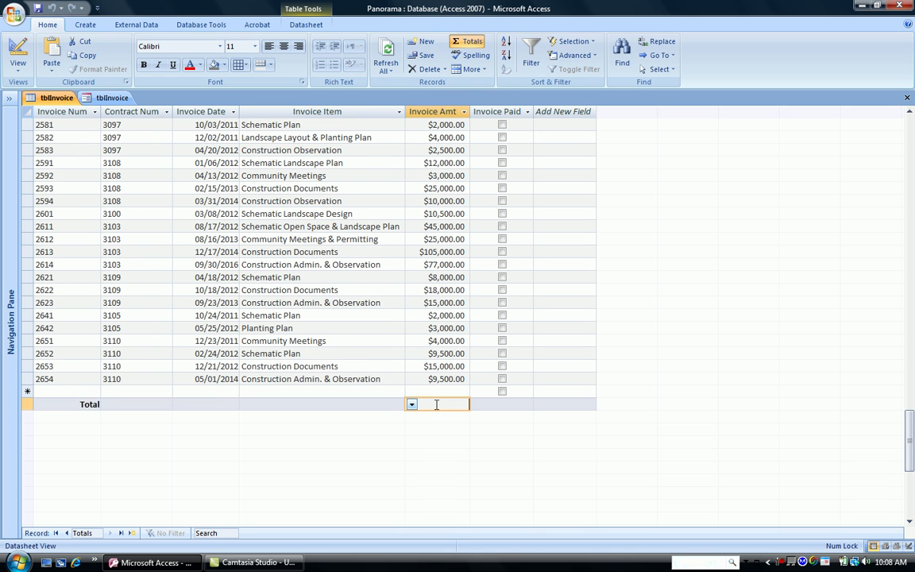
left_click(412, 405)
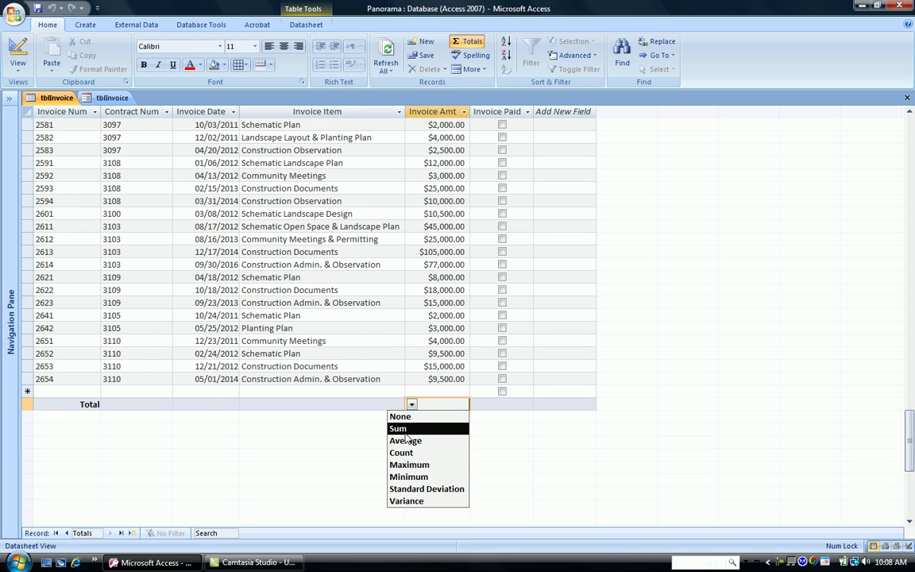
left_click(399, 429)
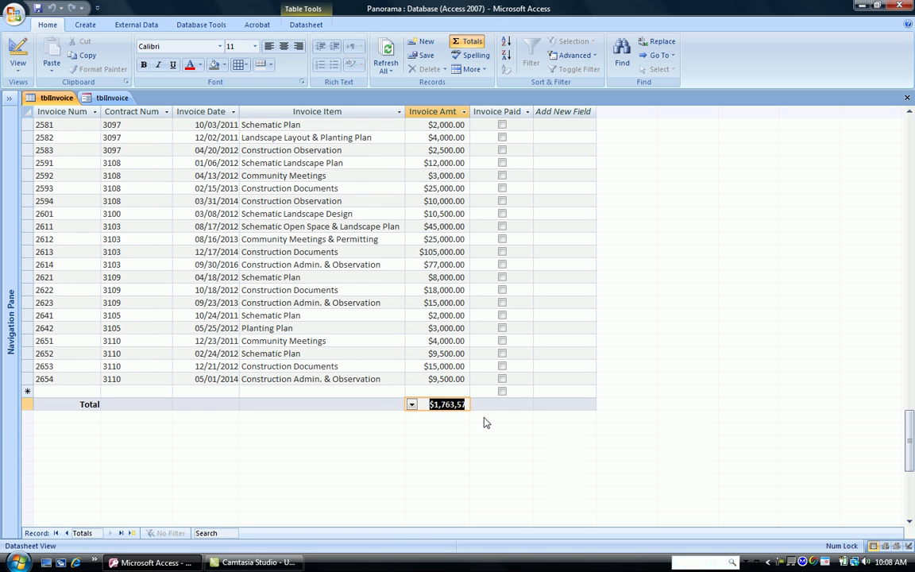
left_click_drag(468, 110, 498, 112)
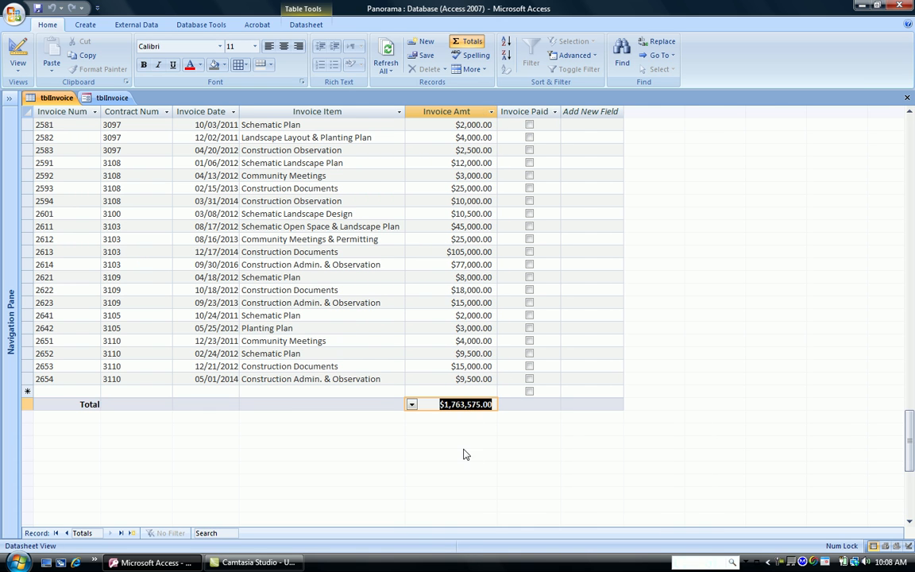
left_click(378, 400)
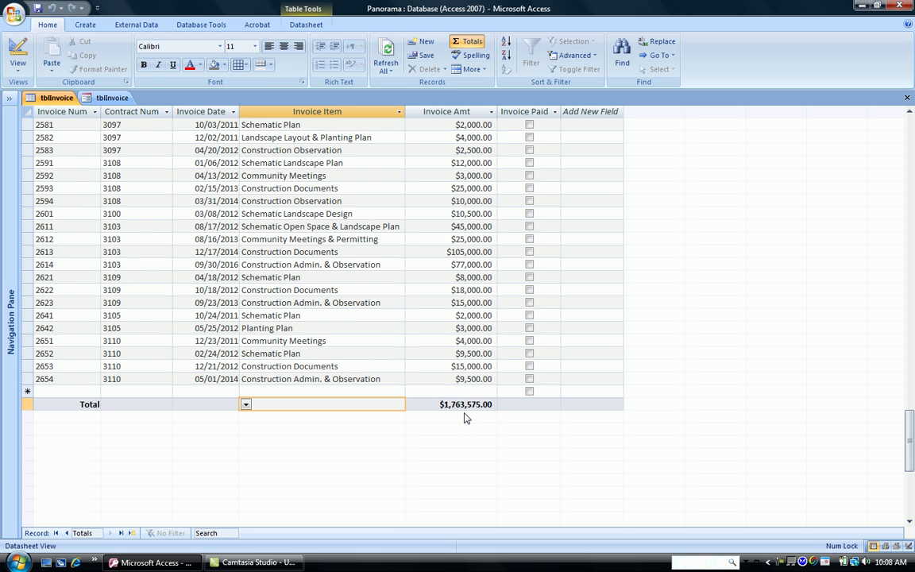